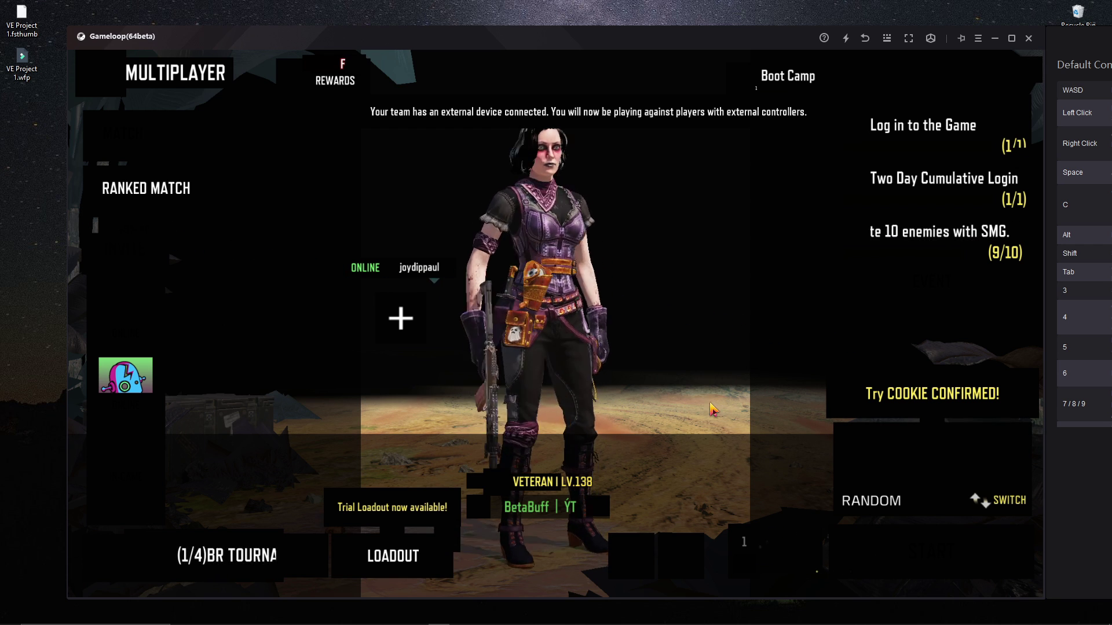
# Inspect the glitching character render, then exit Call of Duty Mobile and confirm.
pyautogui.moveTo(712, 409)
pyautogui.mouseDown()
pyautogui.moveTo(492, 474)
pyautogui.moveTo(629, 280)
pyautogui.moveTo(546, 304)
pyautogui.mouseUp()
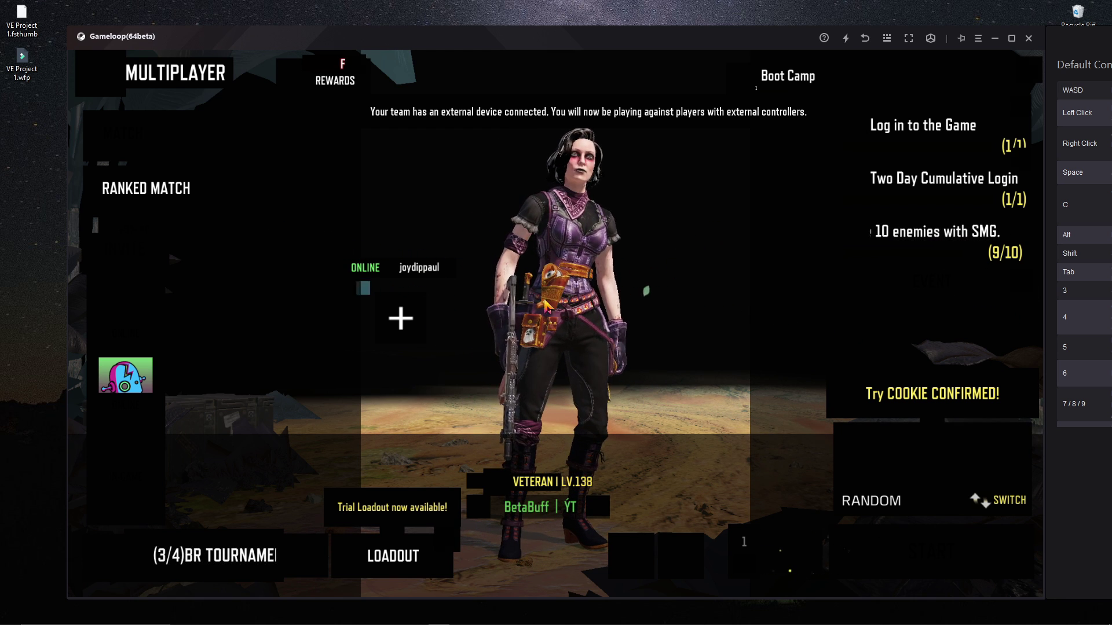
pyautogui.click(1029, 39)
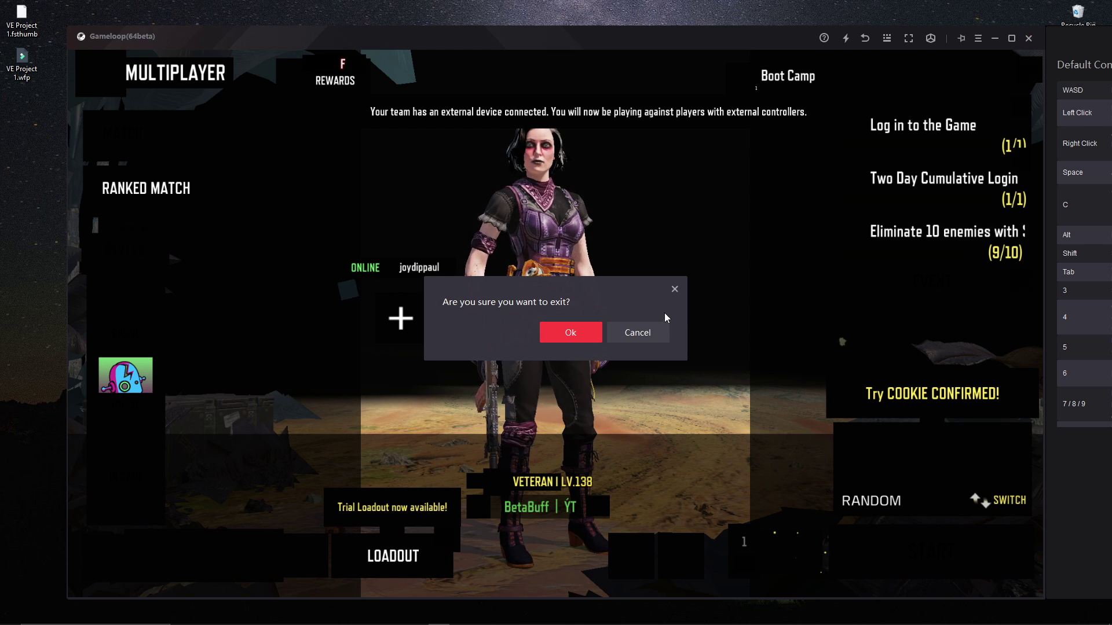
pyautogui.click(571, 333)
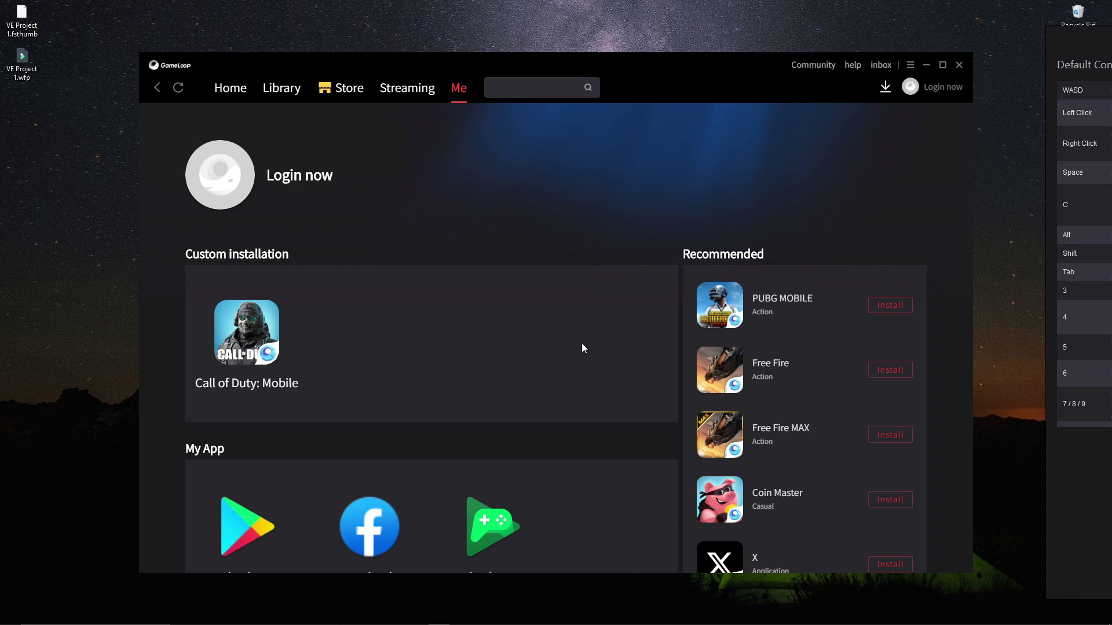
# Set the engine to OpenGL+ rendering with Balanced anti-aliasing and save the settings.
pyautogui.click(911, 66)
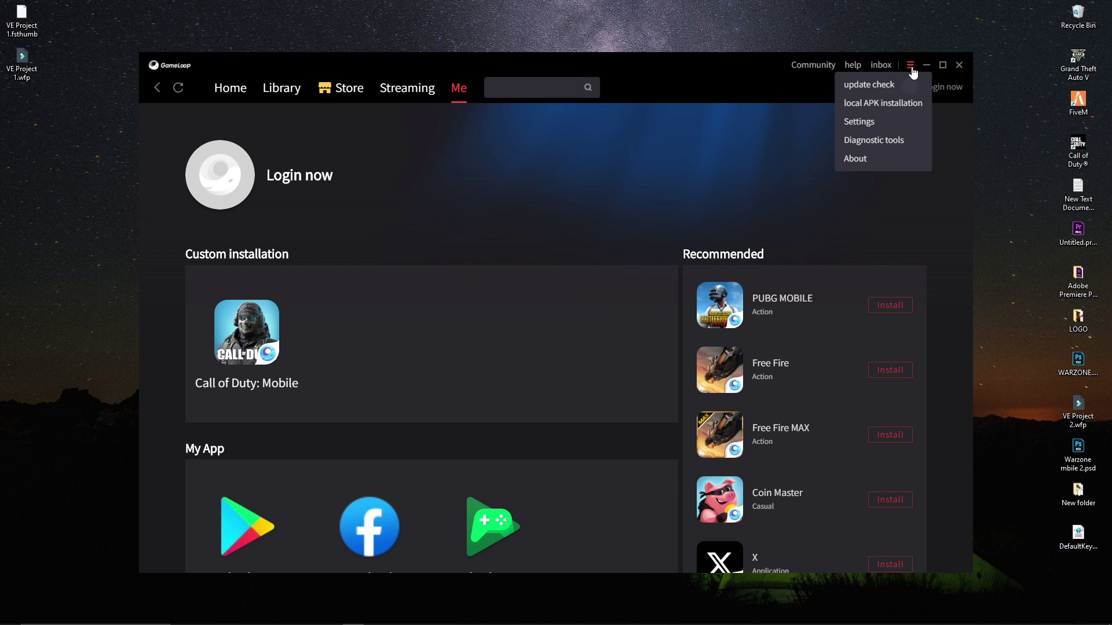
pyautogui.click(887, 127)
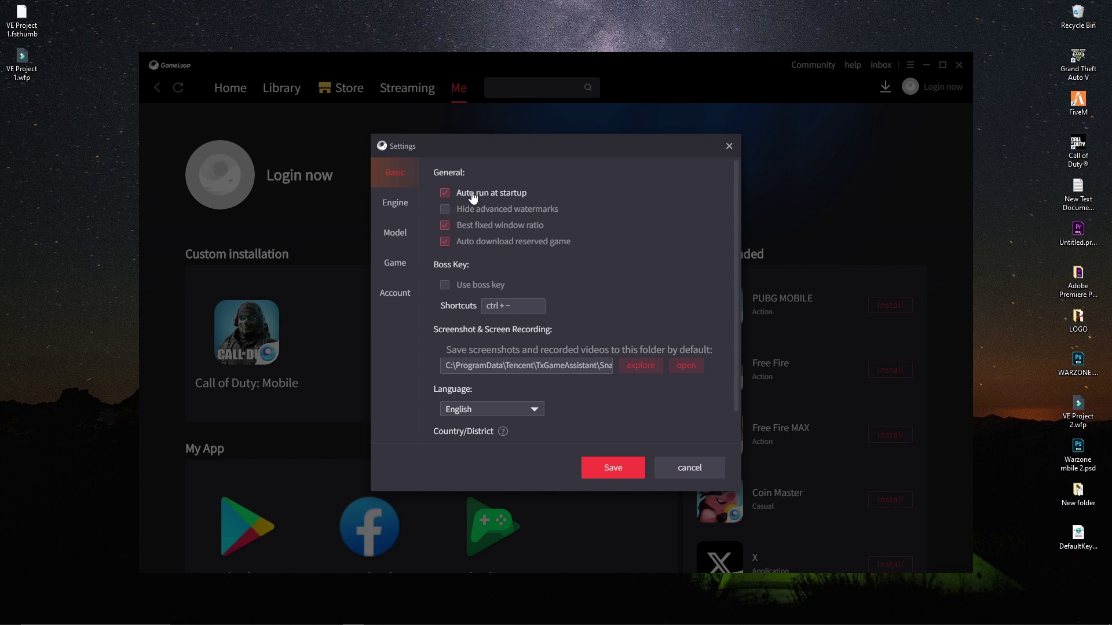
pyautogui.click(396, 203)
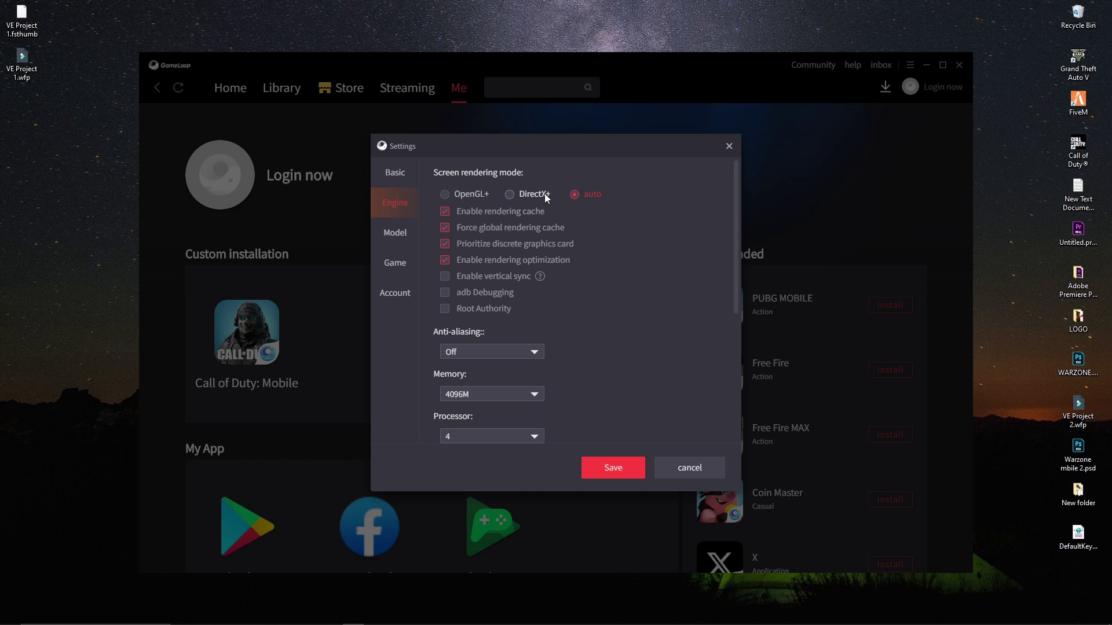
pyautogui.click(445, 196)
pyautogui.scroll(-2, 658, 322)
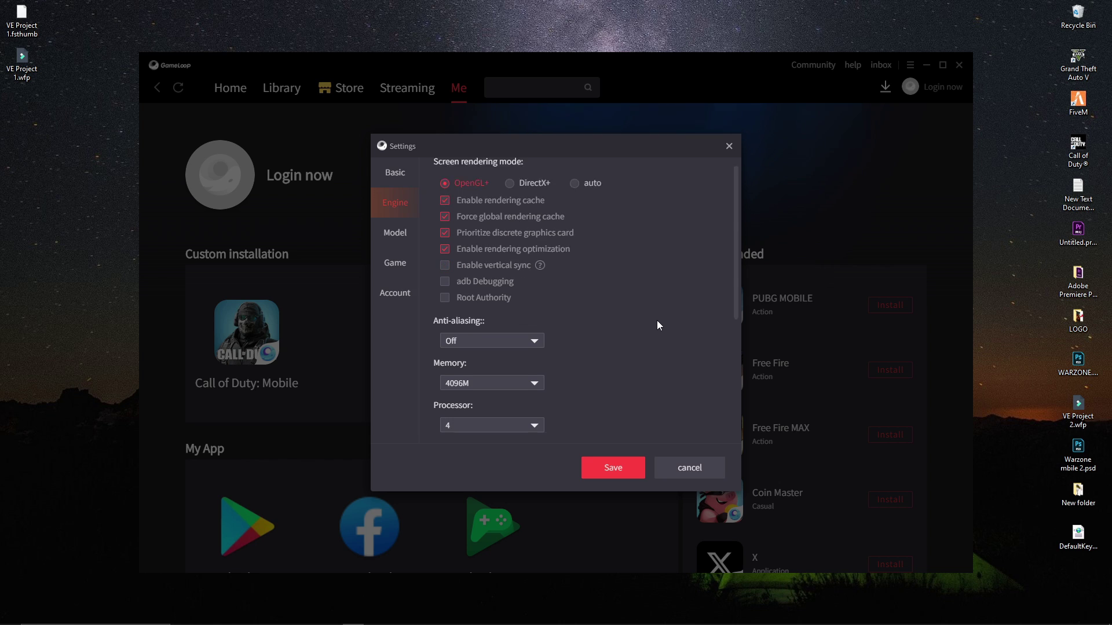
pyautogui.click(517, 293)
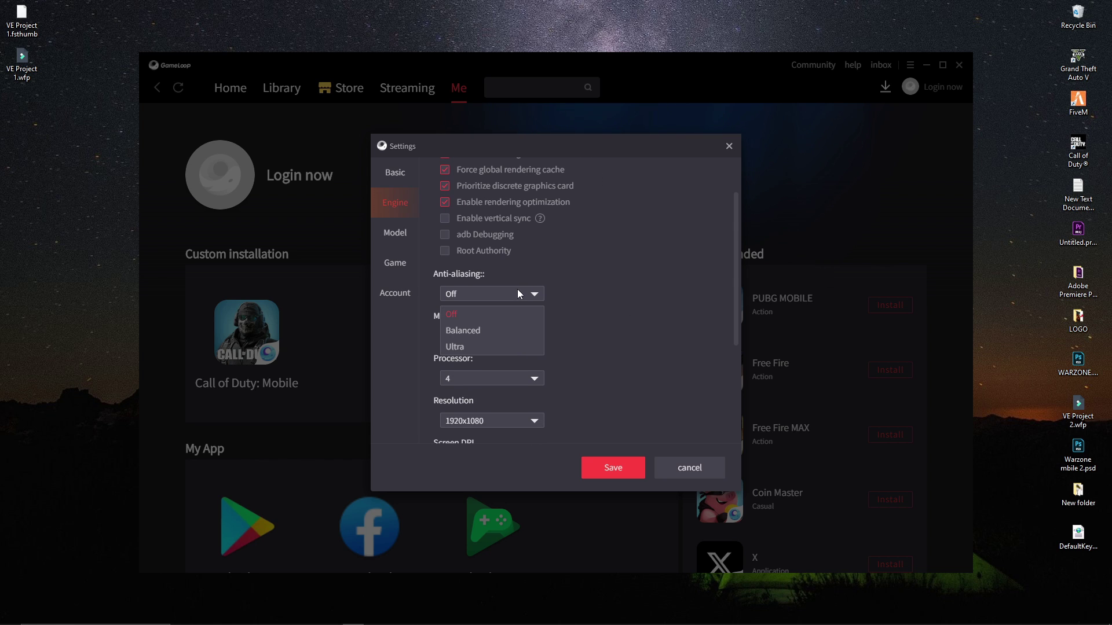
pyautogui.click(486, 331)
pyautogui.scroll(-2, 602, 329)
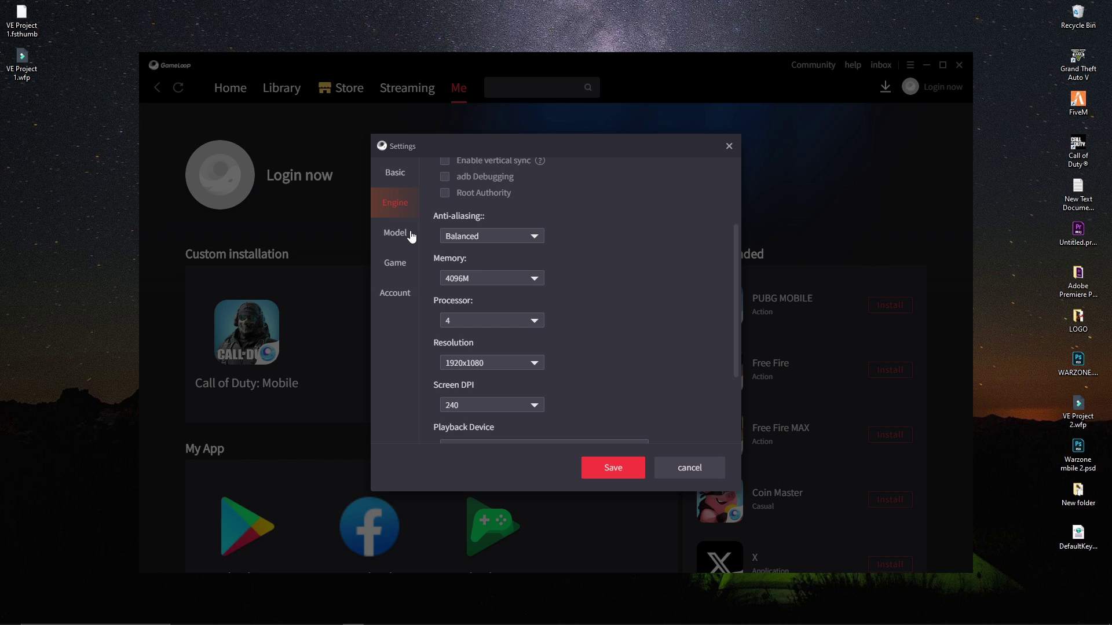
pyautogui.click(396, 263)
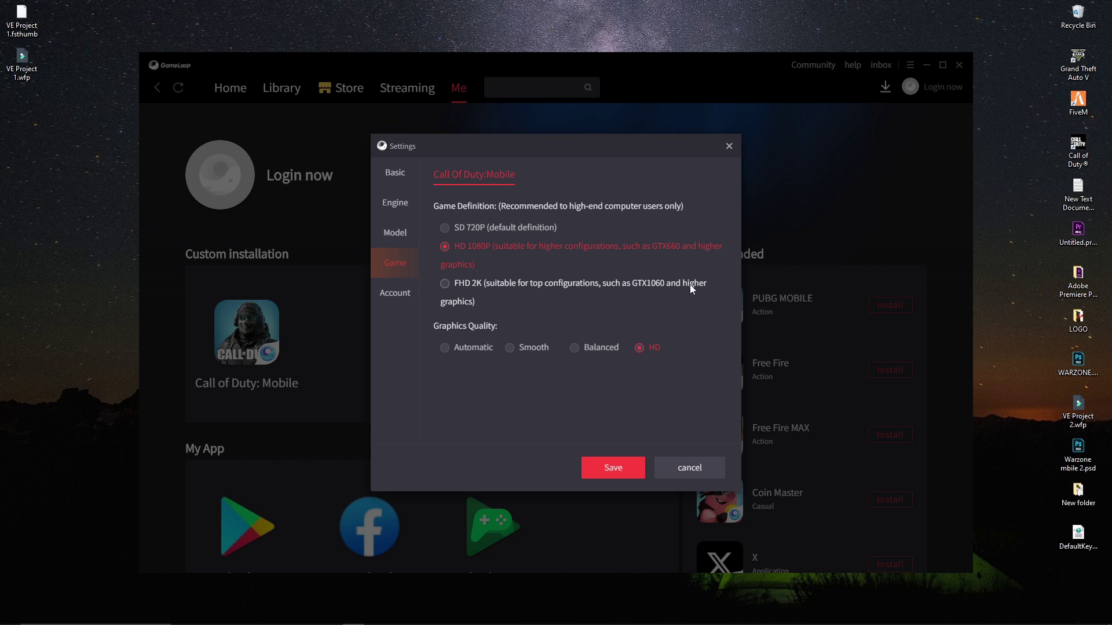
pyautogui.click(626, 472)
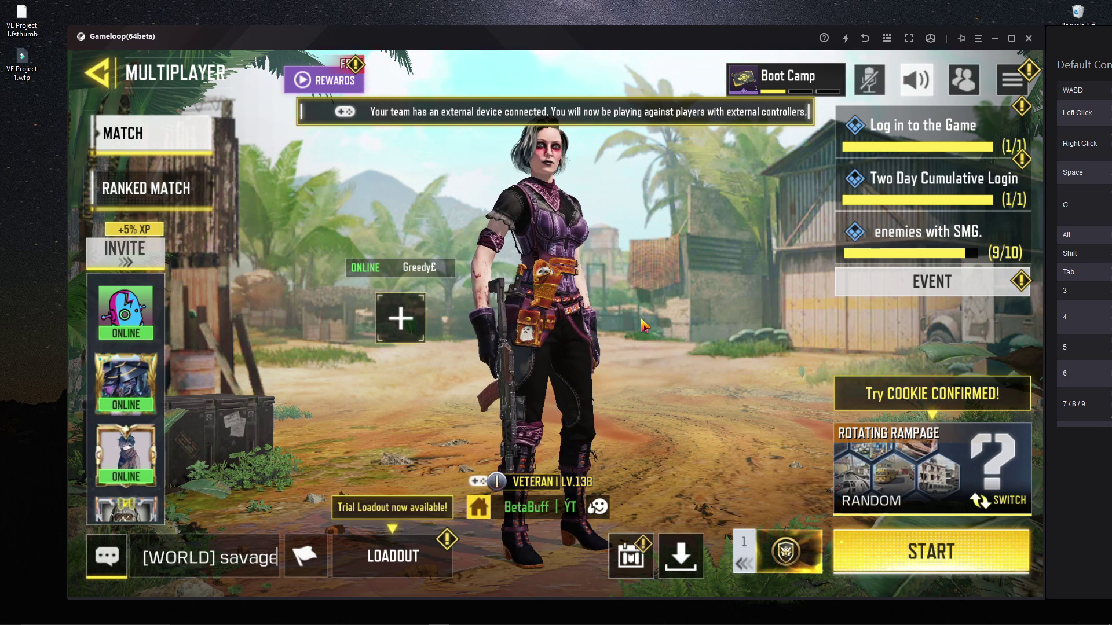
# Start multiplayer matchmaking and move forward into the map once the match loads.
pyautogui.click(931, 552)
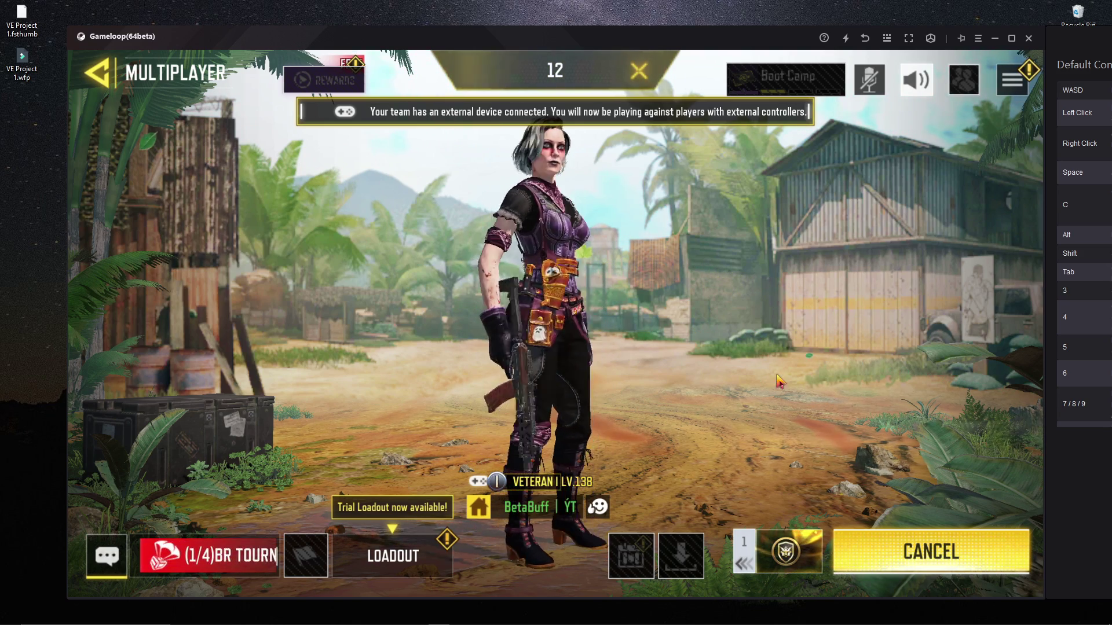
pyautogui.moveTo(779, 383); pyautogui.dragTo(462, 453)
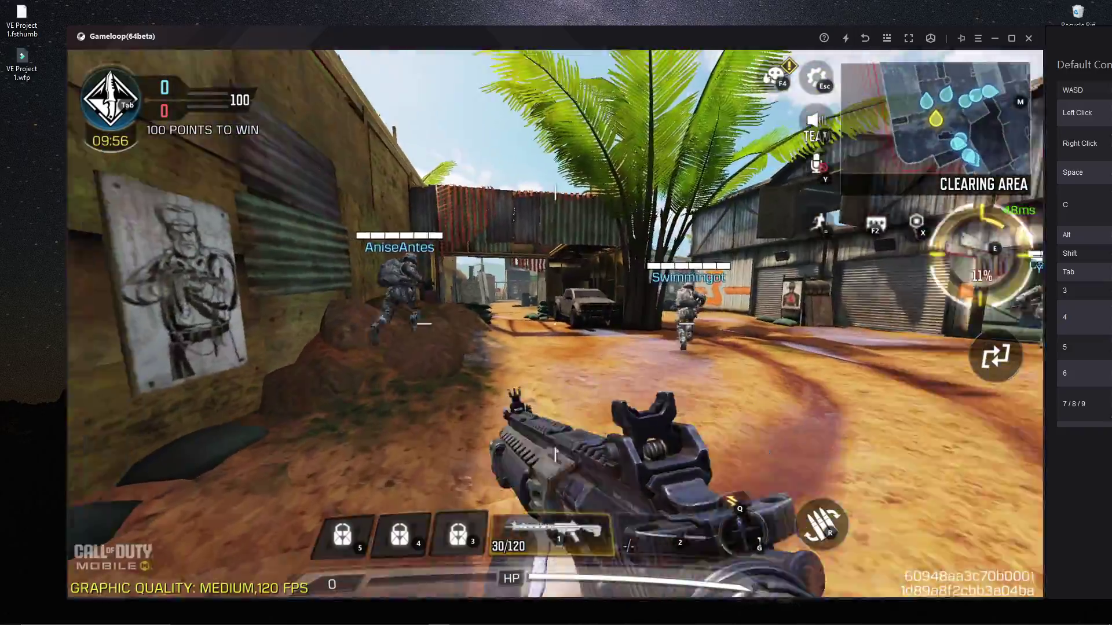
pyautogui.press('w')
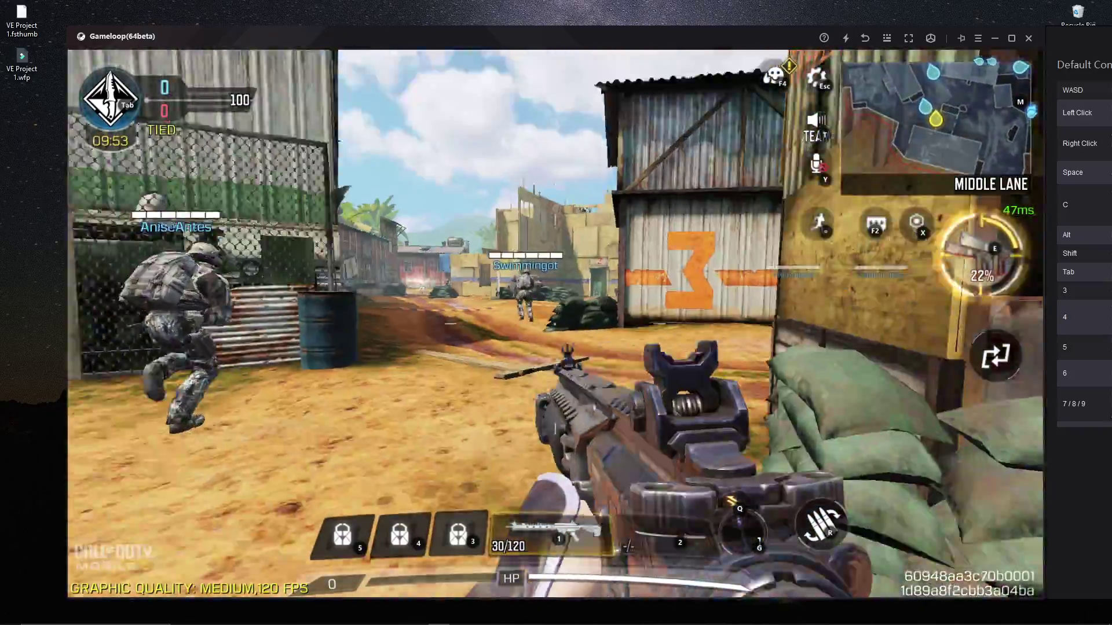
# Aim down sights, fire at enemies, reload and keep moving through the match.
pyautogui.rightClick(556, 312)
pyautogui.moveTo(556, 312); pyautogui.dragTo(556, 313)
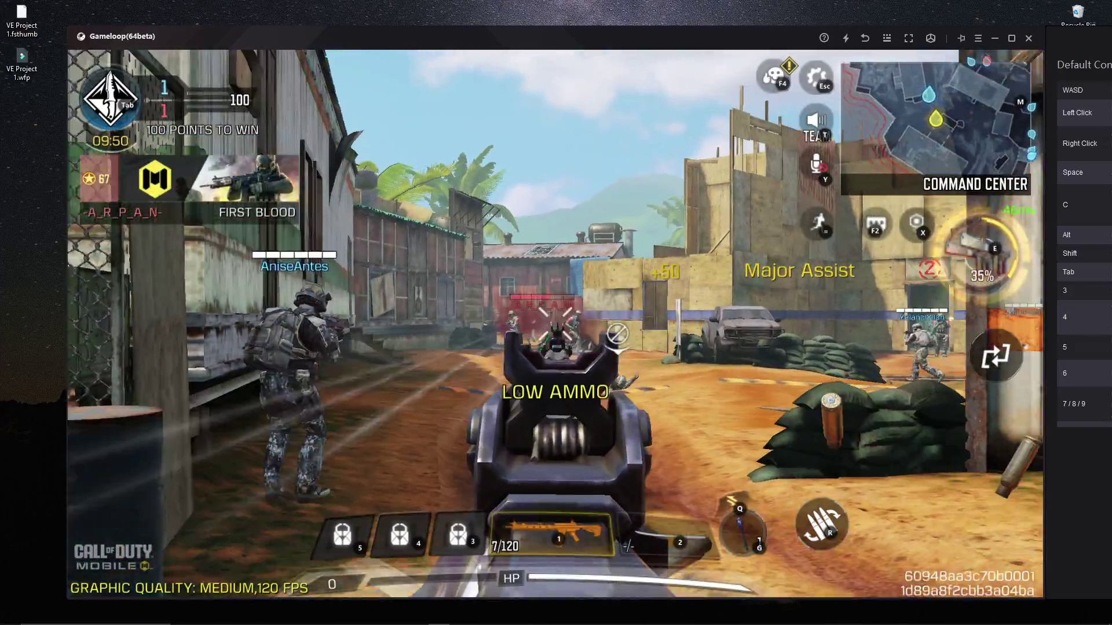
pyautogui.press('w')
pyautogui.press('r')
pyautogui.press('w')
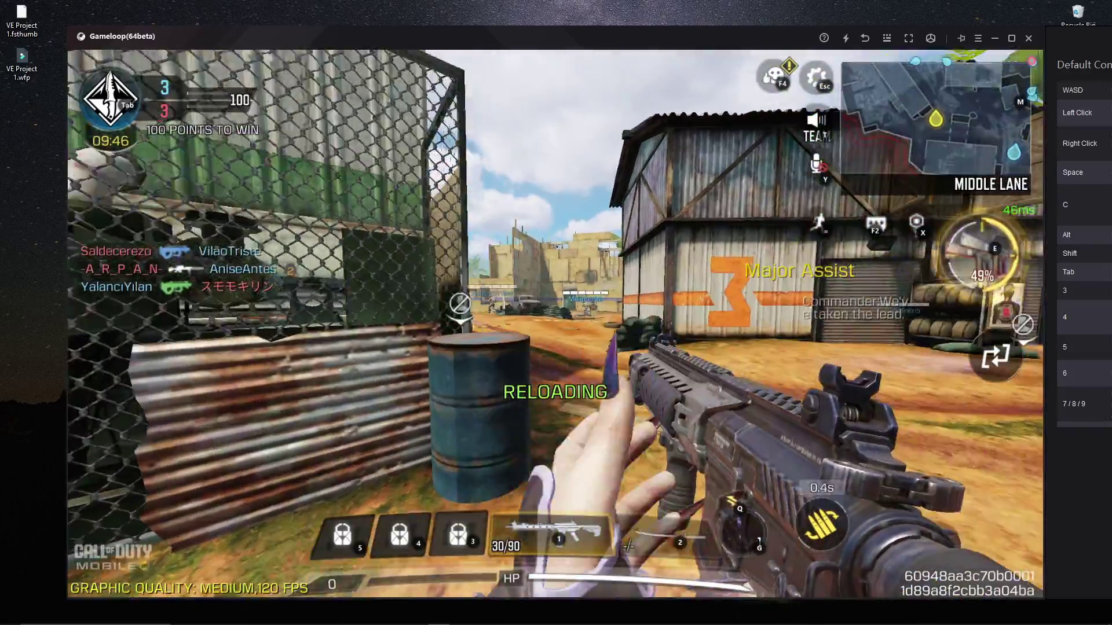
pyautogui.rightClick(556, 313)
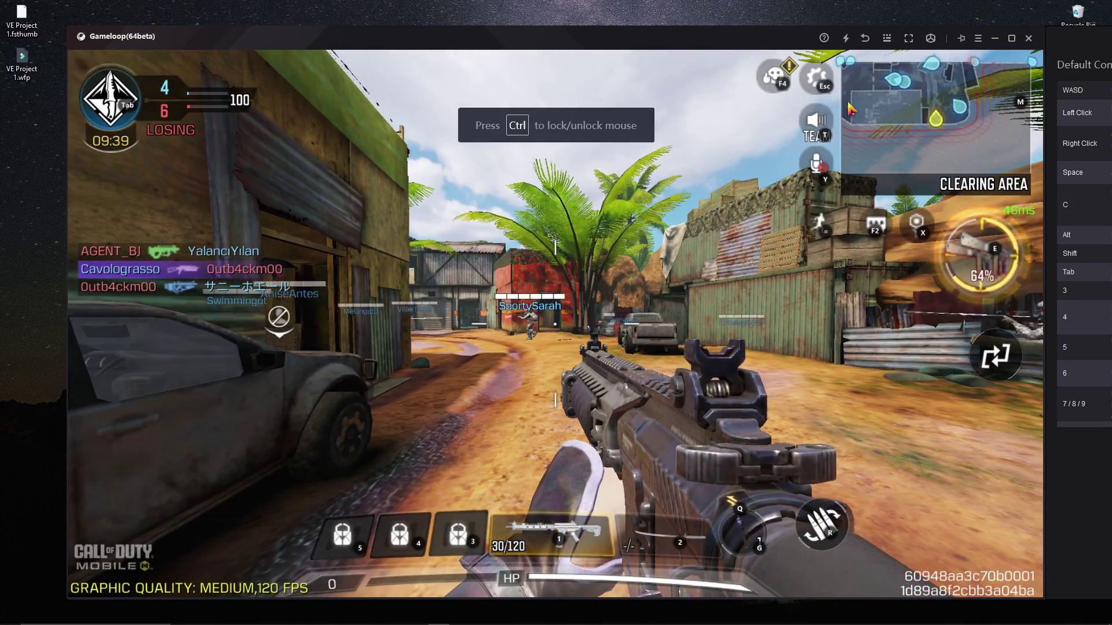
# Quit the match from the in-game pause menu and confirm leaving.
pyautogui.click(817, 79)
pyautogui.click(646, 358)
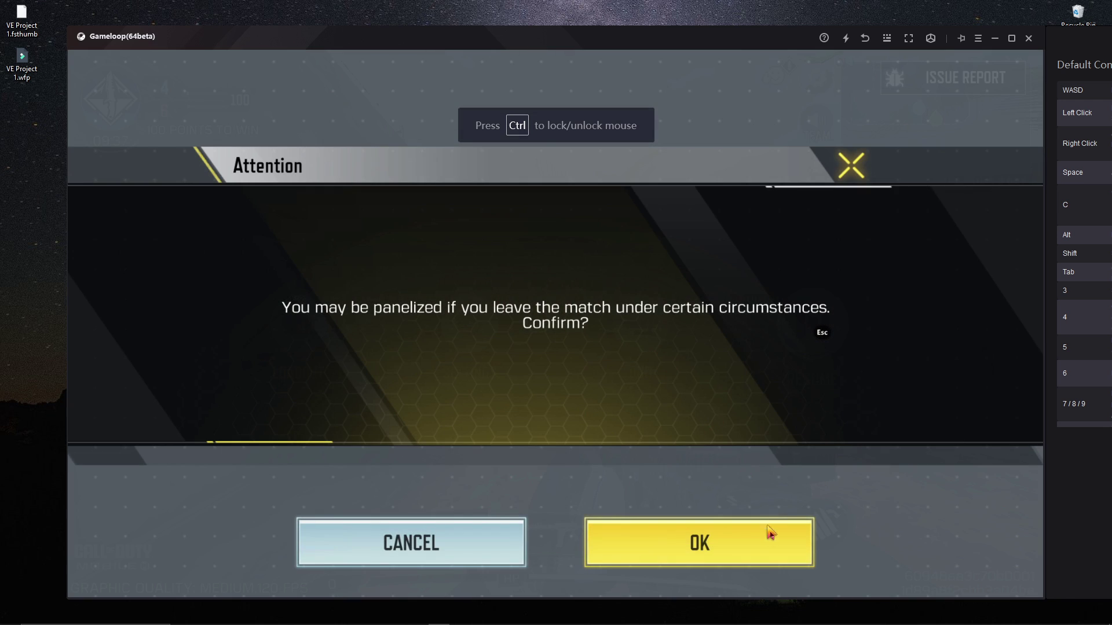
pyautogui.click(765, 542)
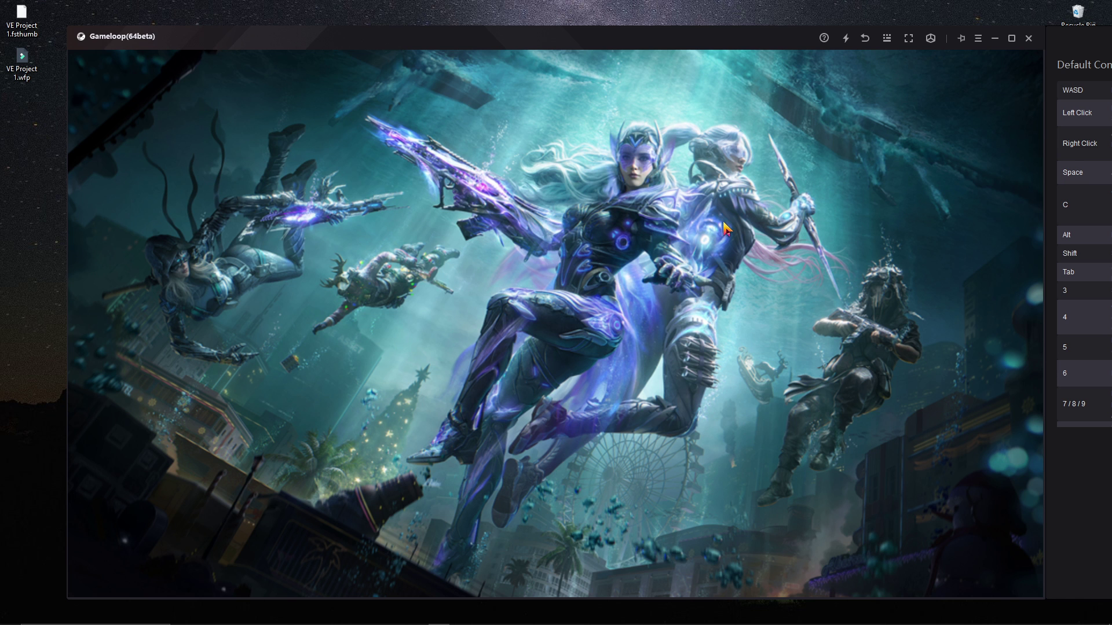